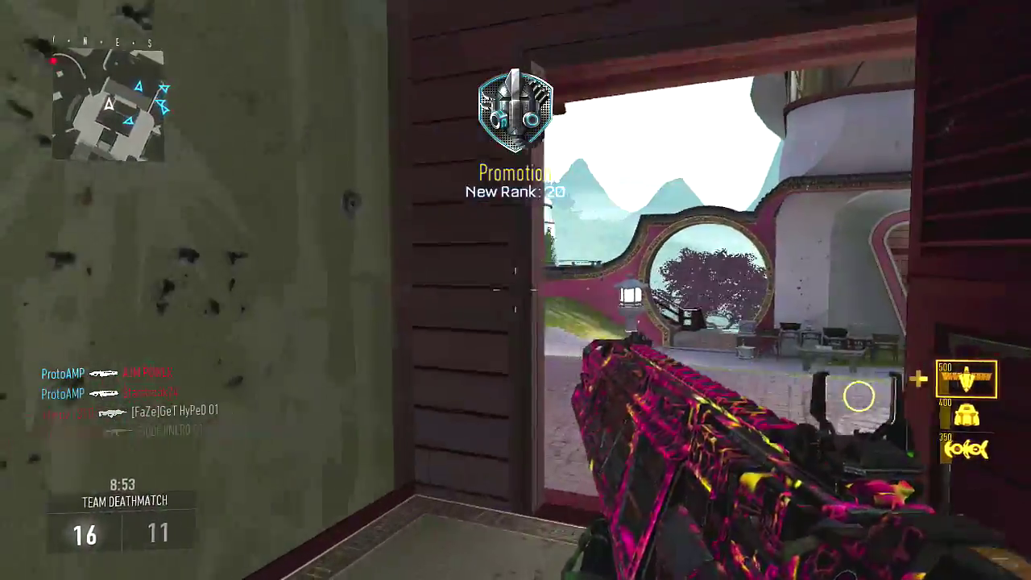
# Aim down sights and fire repeatedly to take down the first enemy
pyautogui.rightClick(516, 290)
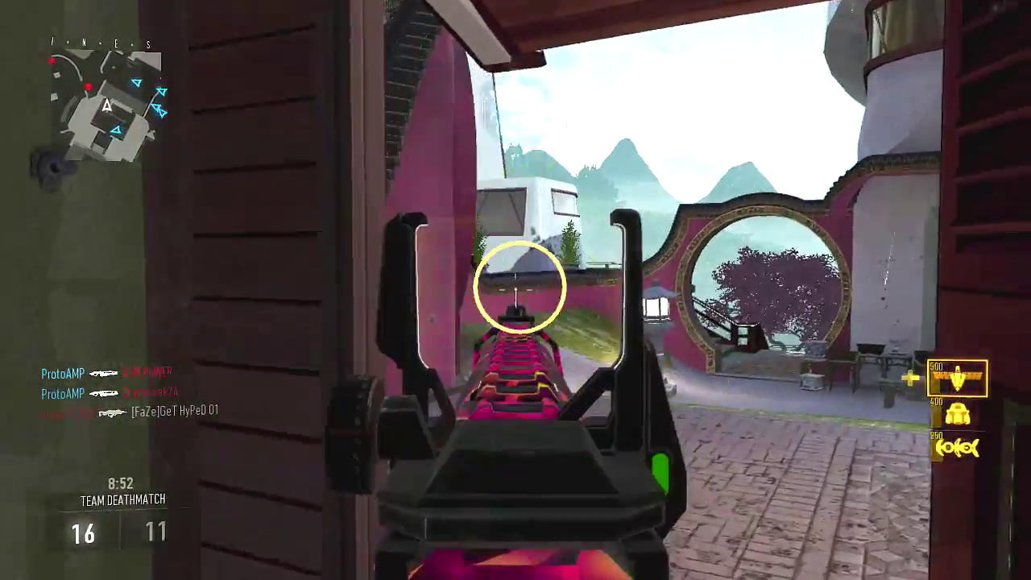
pyautogui.click(516, 290)
pyautogui.click(515, 290)
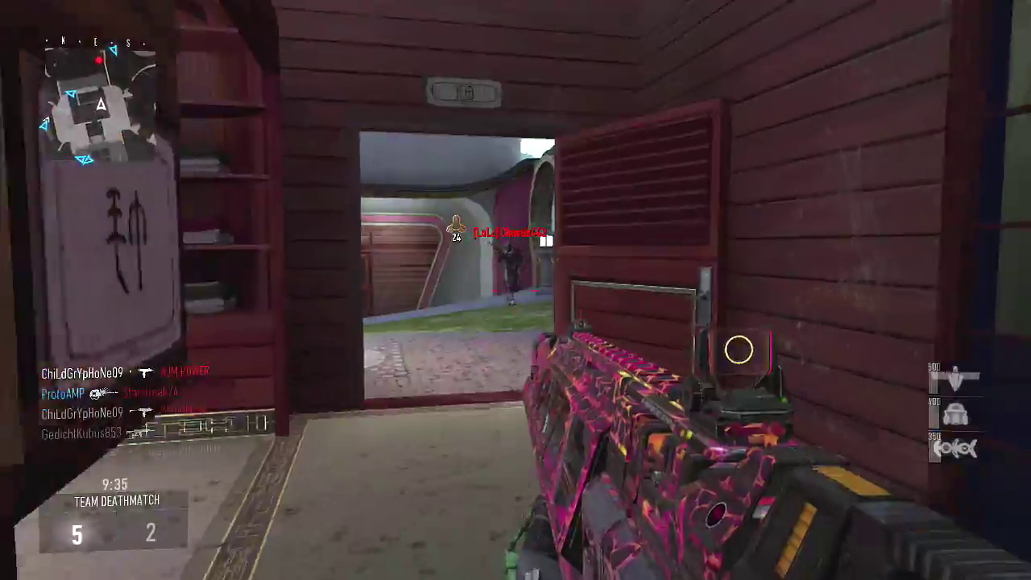
pyautogui.rightClick(515, 290)
pyautogui.click(515, 290)
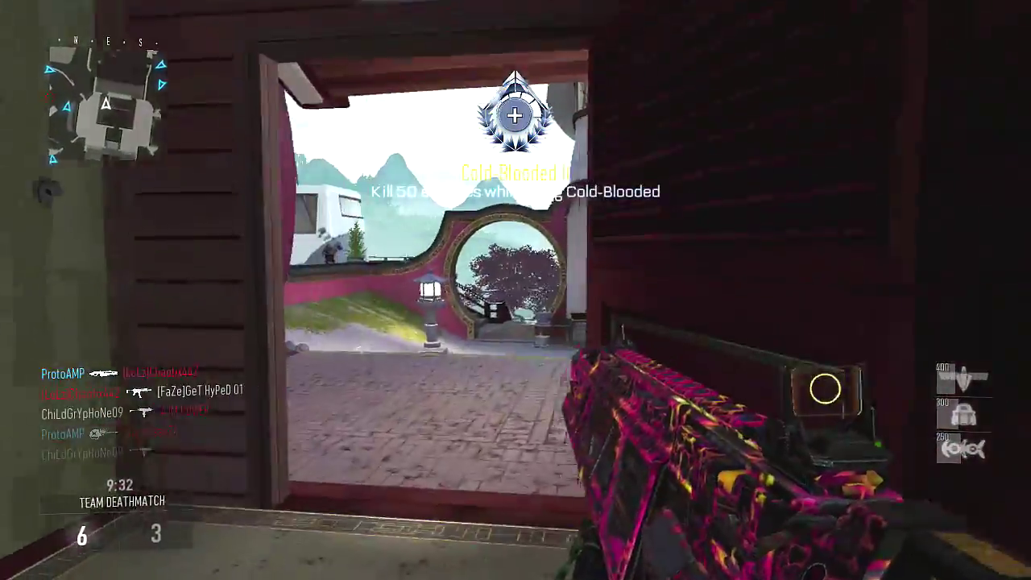
# Aim through the doorway and shoot the enemy there
pyautogui.rightClick(515, 290)
pyautogui.click(516, 289)
pyautogui.click(515, 290)
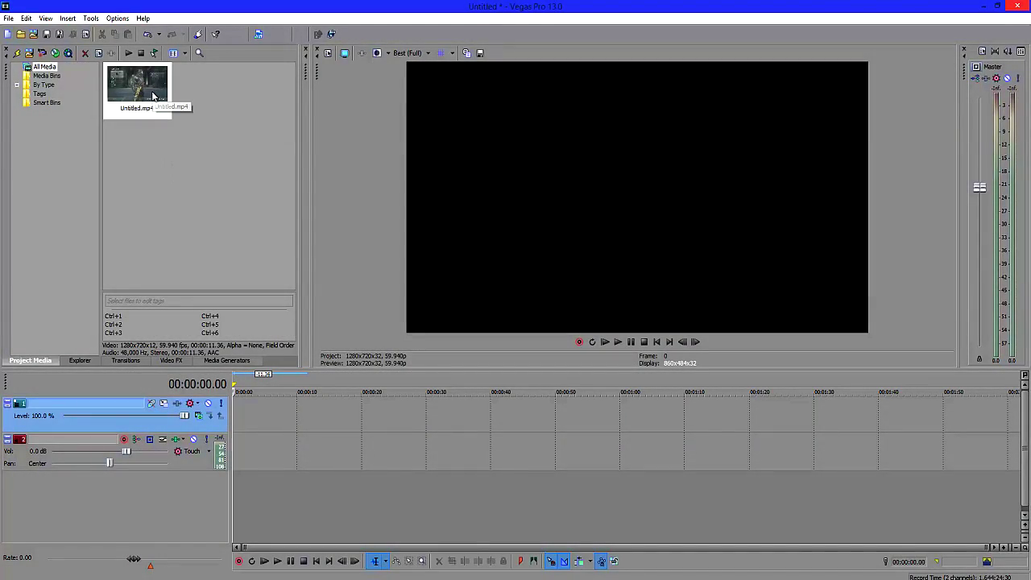
# Place Untitled.mp4 at the timeline start and preview it around 7.6 seconds
pyautogui.moveTo(151, 103); pyautogui.dragTo(241, 410)
pyautogui.press('space')
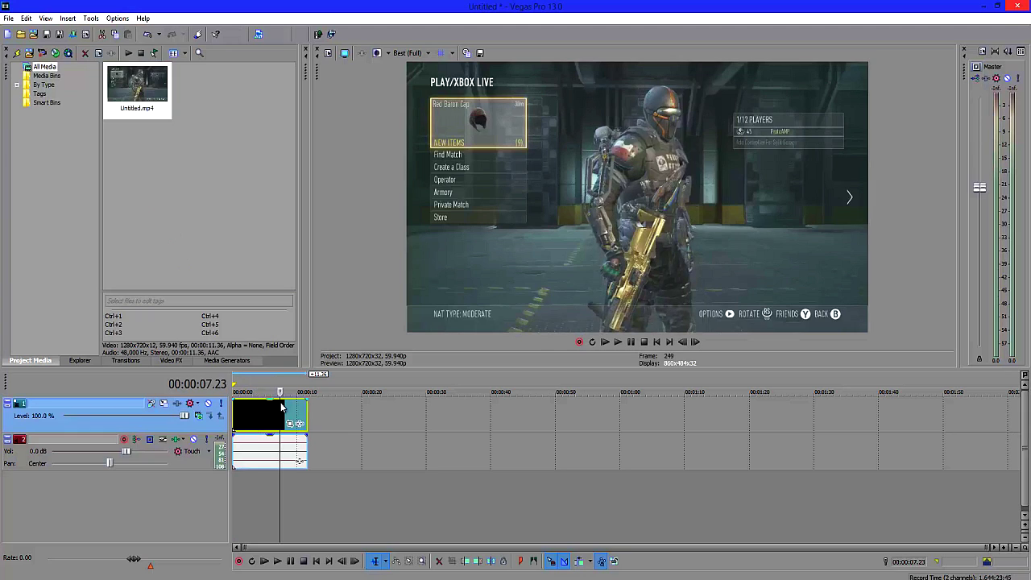
pyautogui.click(284, 416)
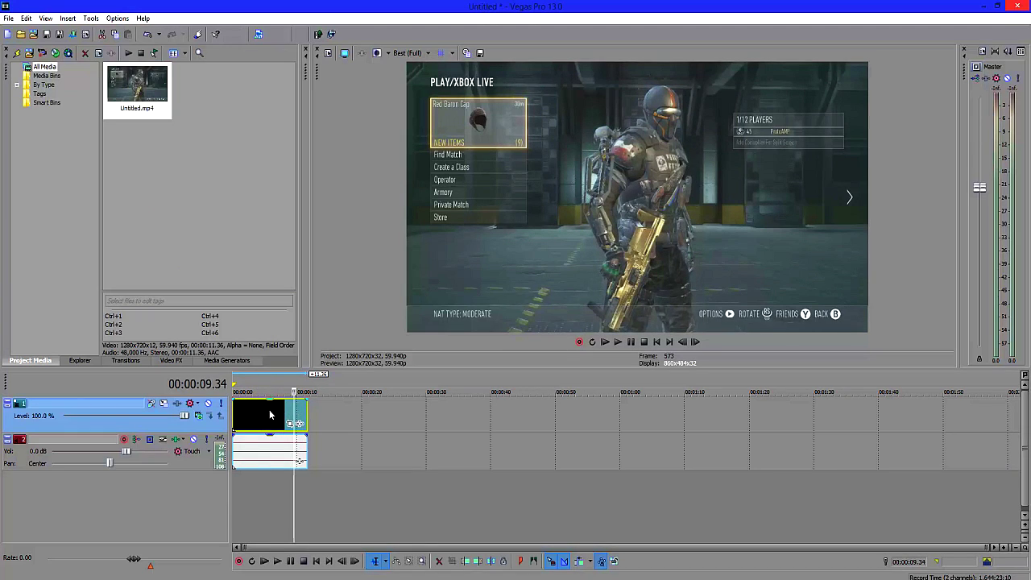
pyautogui.click(275, 404)
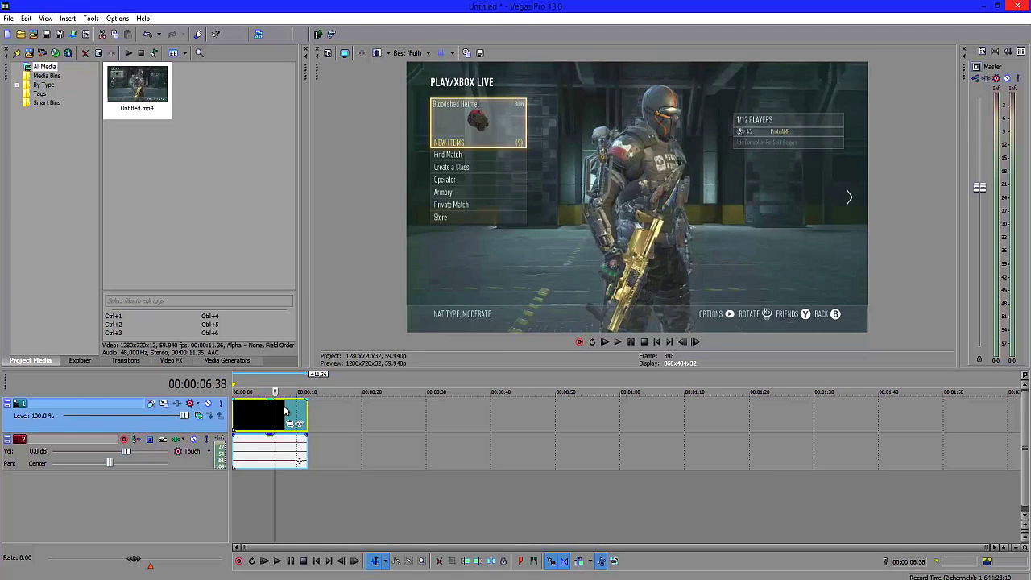
# In the clip's Properties, disable resampling and switch off Maintain aspect ratio
pyautogui.rightClick(281, 414)
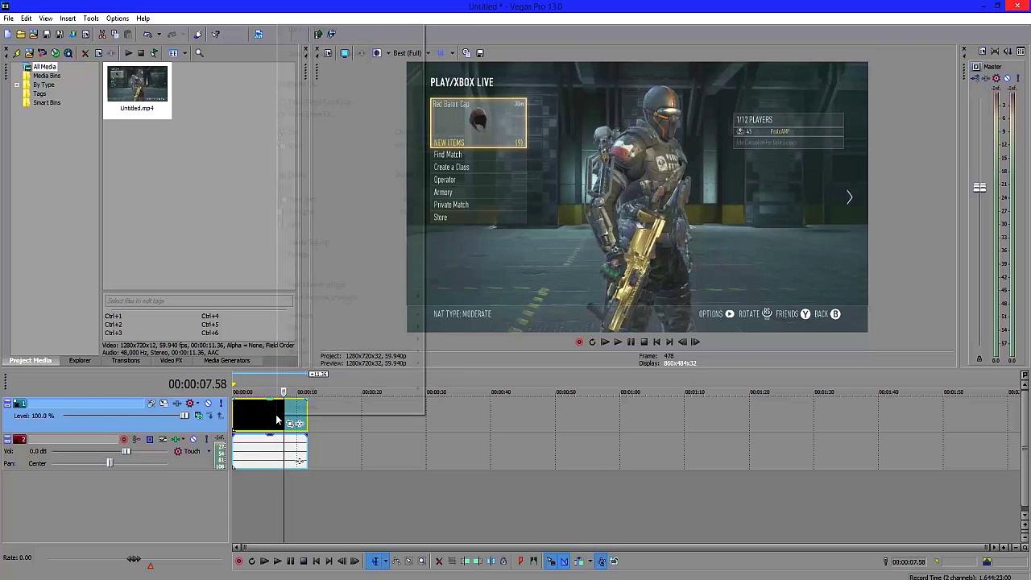
pyautogui.click(285, 408)
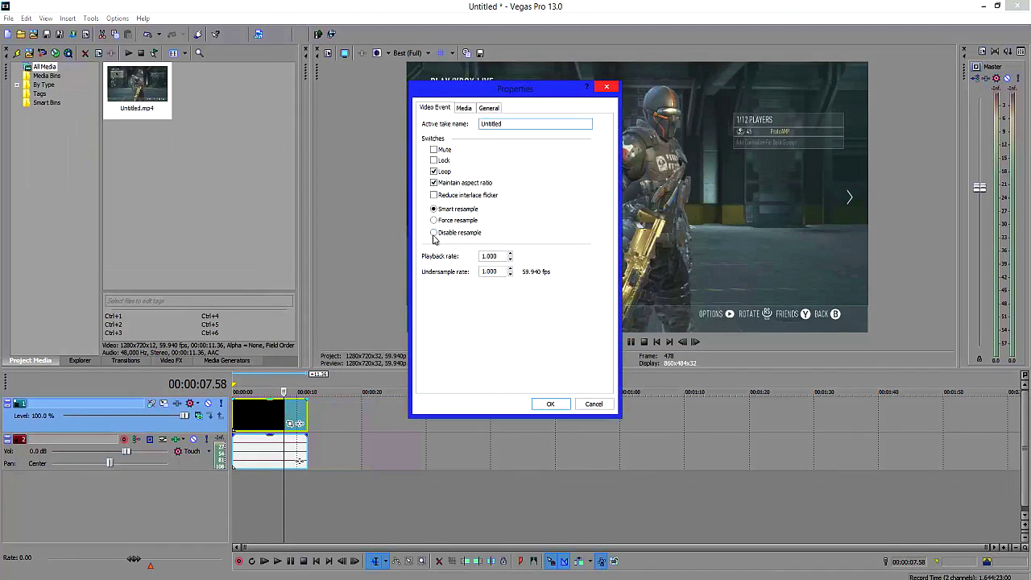
pyautogui.click(433, 233)
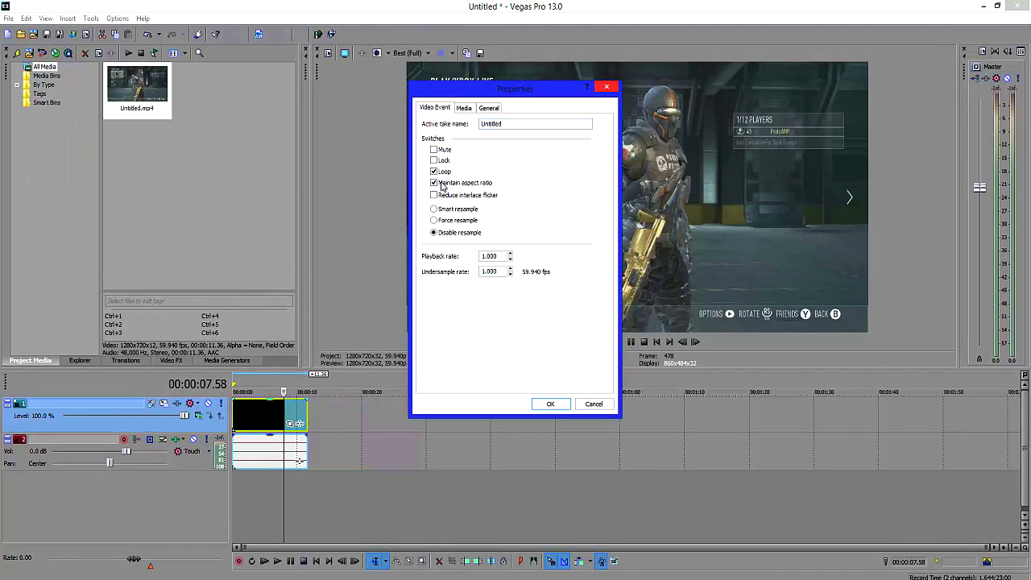
pyautogui.click(550, 403)
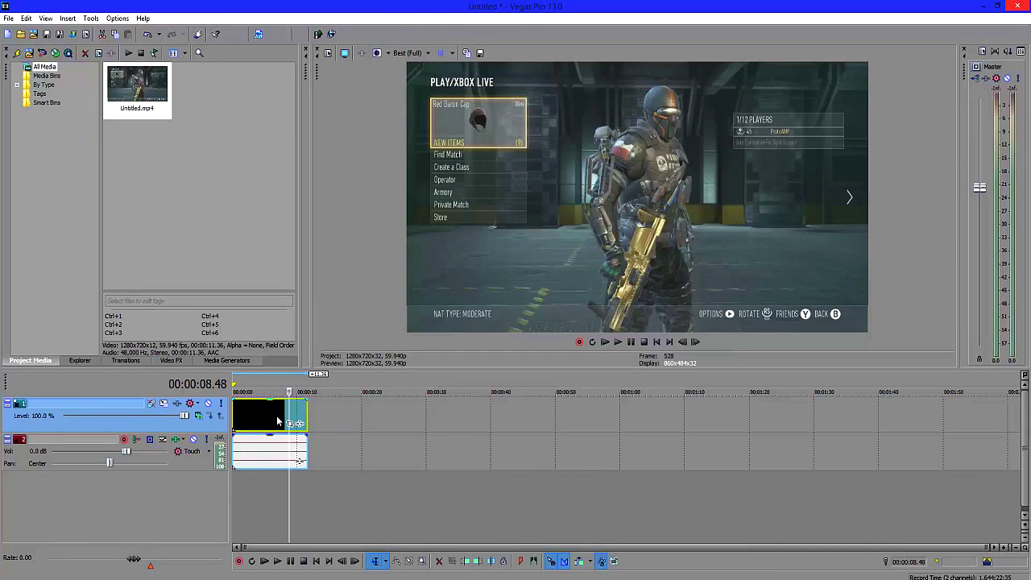
pyautogui.click(277, 420)
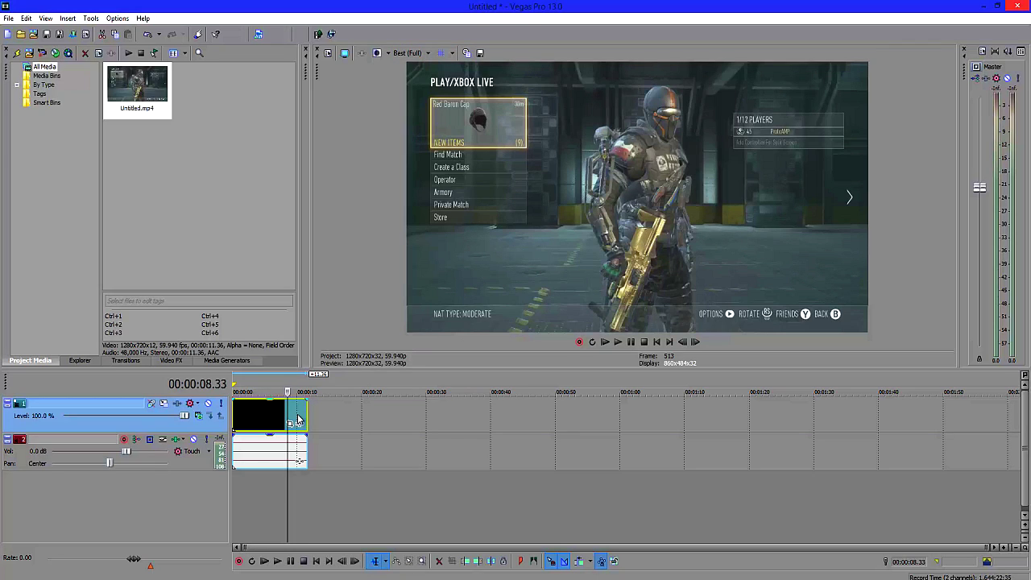
pyautogui.click(279, 421)
pyautogui.press('Left')
pyautogui.press('Left')
pyautogui.press('Left')
pyautogui.press('Left')
pyautogui.press('Left')
pyautogui.press('Left')
pyautogui.press('Left')
pyautogui.press('Left')
pyautogui.press('Left')
pyautogui.press('Left')
pyautogui.press('Left')
pyautogui.press('Left')
pyautogui.press('Left')
pyautogui.press('Left')
pyautogui.press('Left')
pyautogui.press('Left')
pyautogui.press('Left')
pyautogui.press('Left')
pyautogui.press('Left')
pyautogui.press('Left')
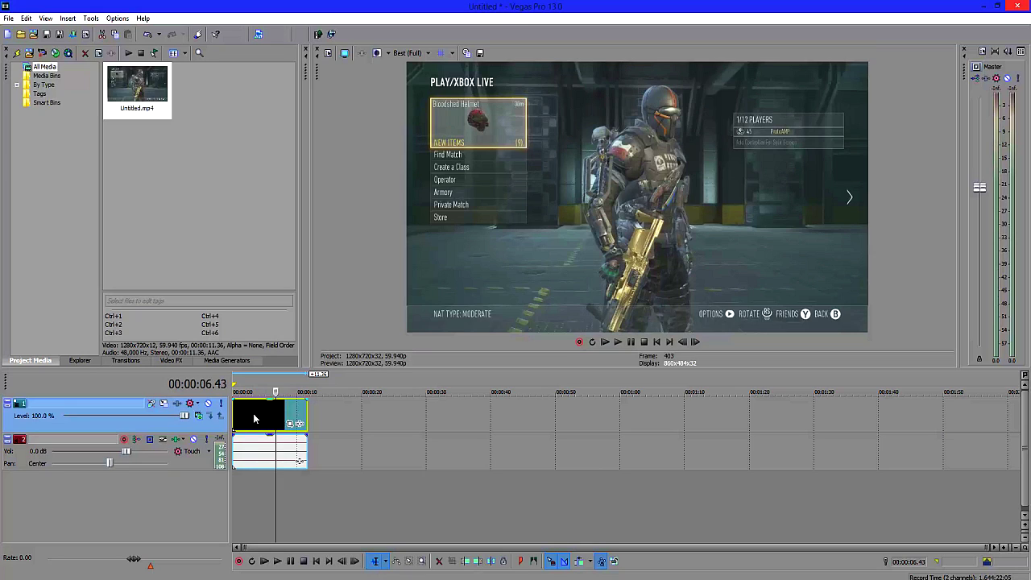
pyautogui.moveTo(254, 418); pyautogui.dragTo(383, 410)
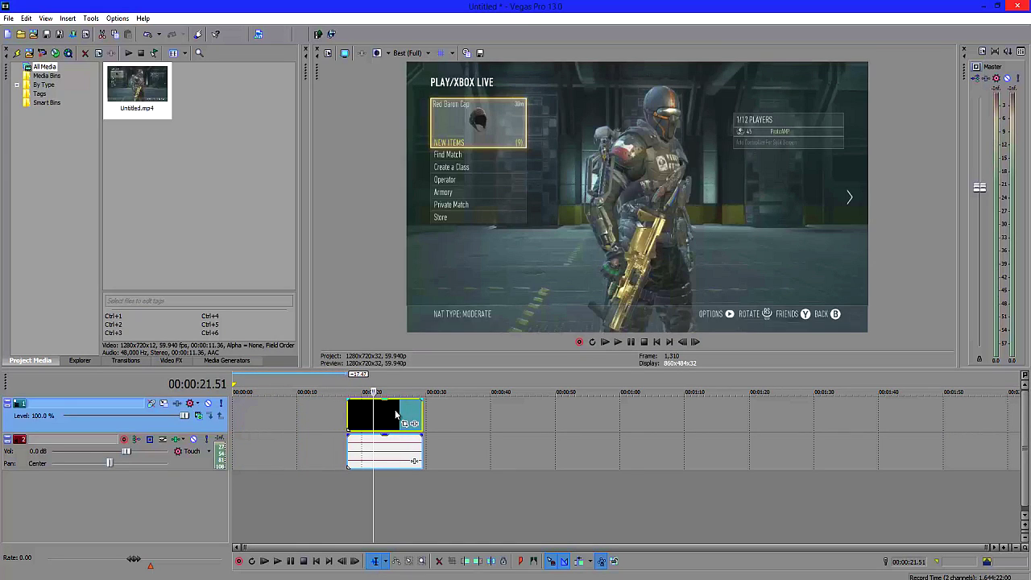
pyautogui.click(395, 414)
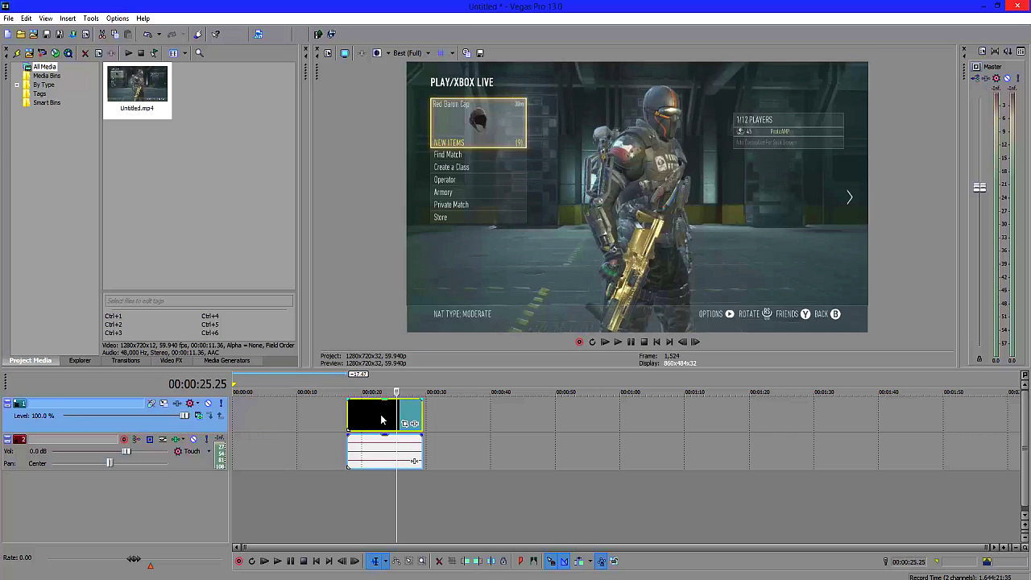
pyautogui.moveTo(379, 414); pyautogui.dragTo(263, 414)
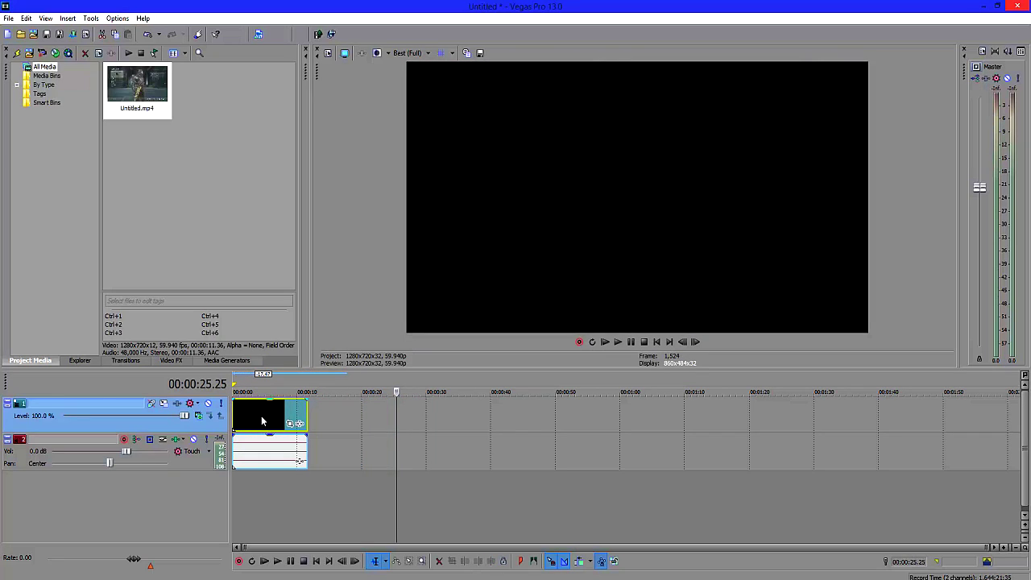
pyautogui.click(261, 416)
pyautogui.click(283, 415)
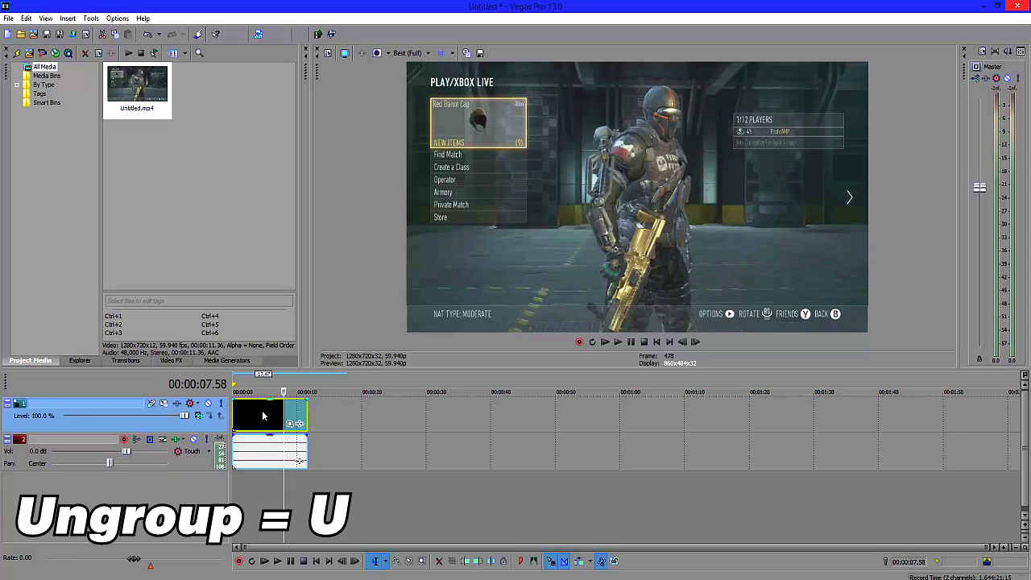
pyautogui.press('u')
# Confirm the video is separated from the audio, then insert an empty video track above it
pyautogui.moveTo(262, 417)
pyautogui.mouseDown()
pyautogui.moveTo(386, 414)
pyautogui.moveTo(244, 416)
pyautogui.mouseUp()
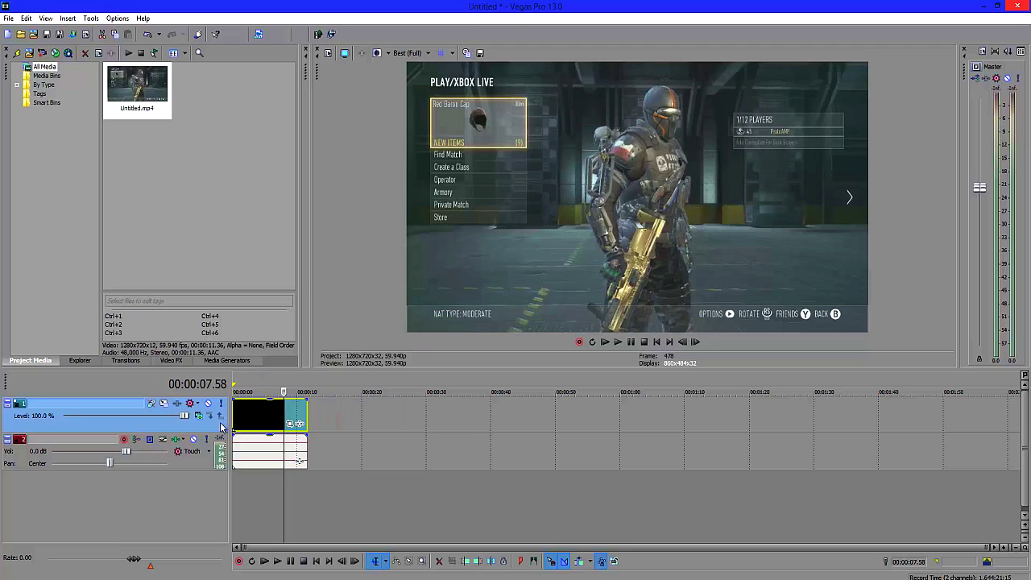
pyautogui.rightClick(216, 431)
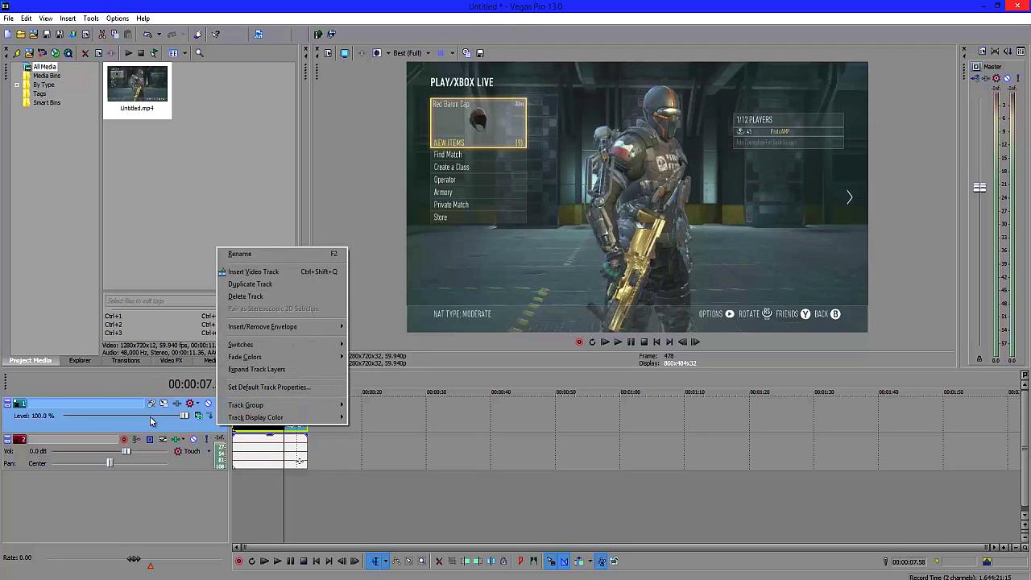
pyautogui.click(274, 272)
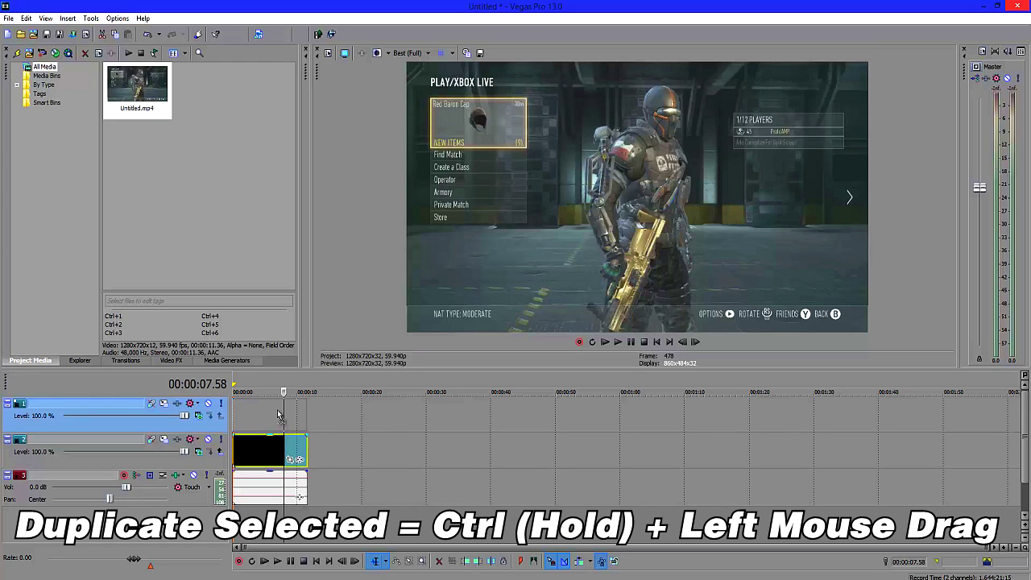
# Copy the video clip onto the top track at the timeline start and group both videos with the audio
pyautogui.moveTo(265, 451); pyautogui.dragTo(352, 405)
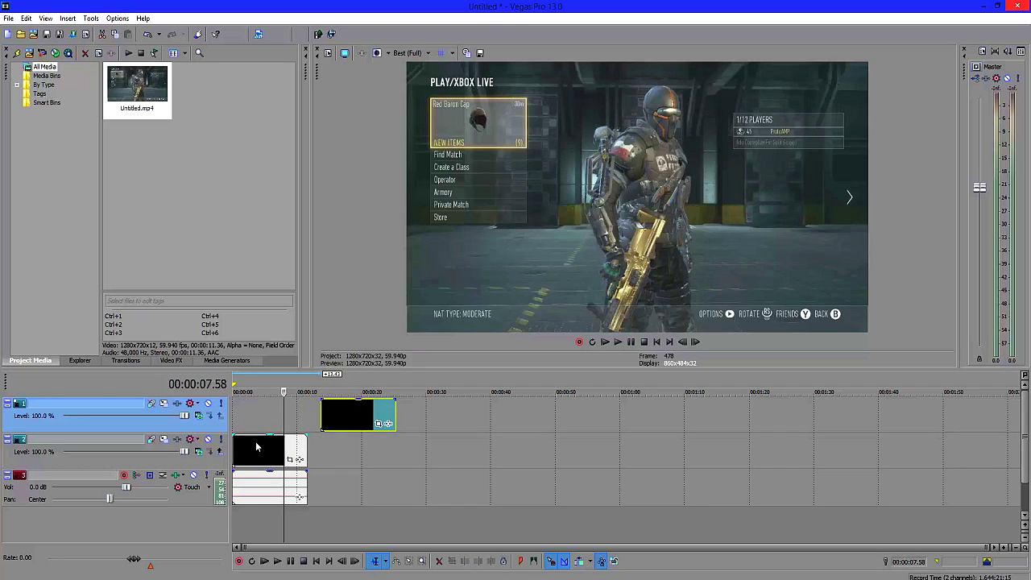
pyautogui.moveTo(260, 448); pyautogui.dragTo(350, 460)
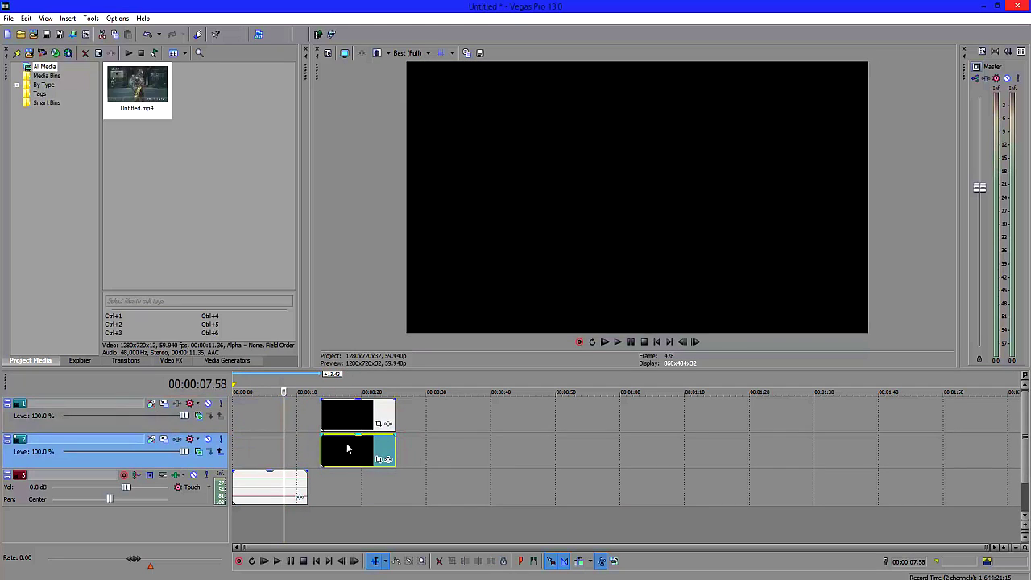
pyautogui.click(279, 489)
pyautogui.click(362, 419)
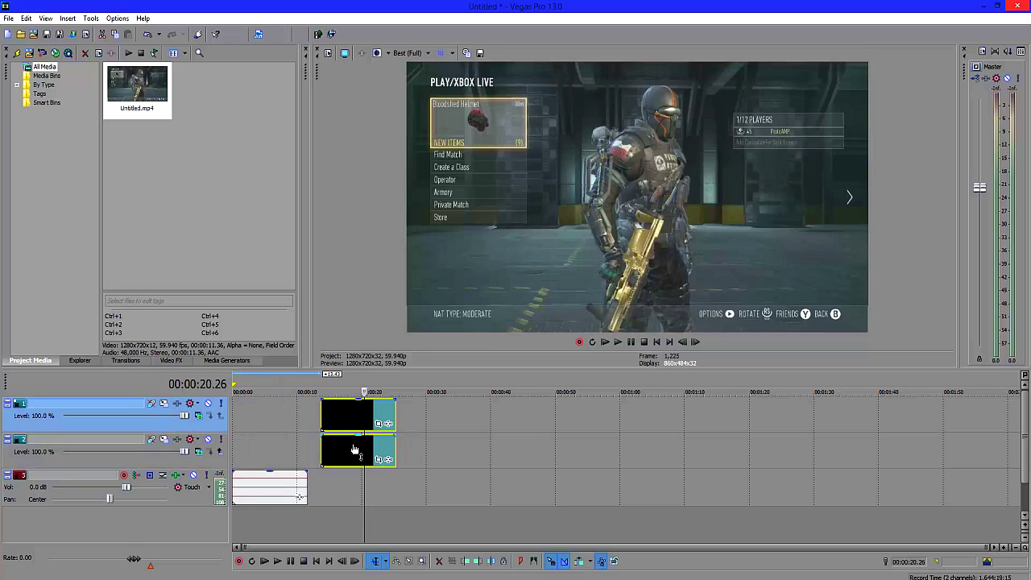
pyautogui.moveTo(350, 414); pyautogui.dragTo(252, 416)
pyautogui.click(266, 488)
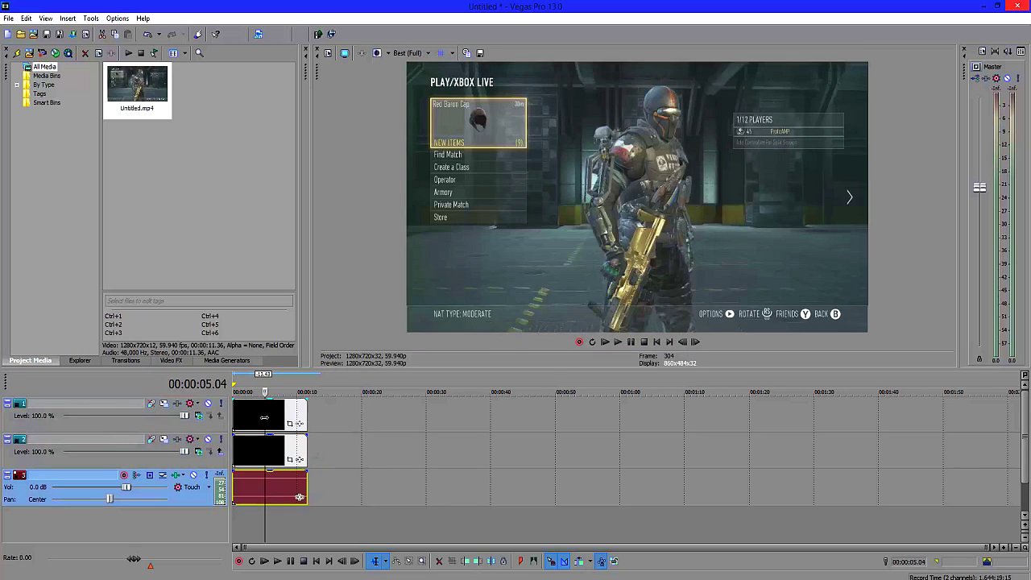
pyautogui.click(274, 415)
pyautogui.keyDown('ctrl'); pyautogui.click(266, 491); pyautogui.keyUp('ctrl')
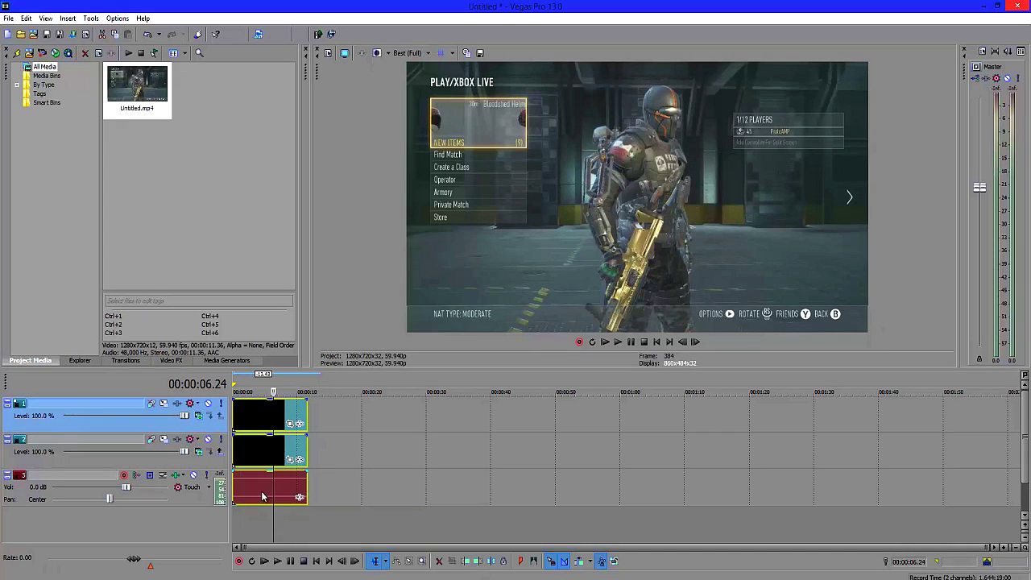
pyautogui.press('g')
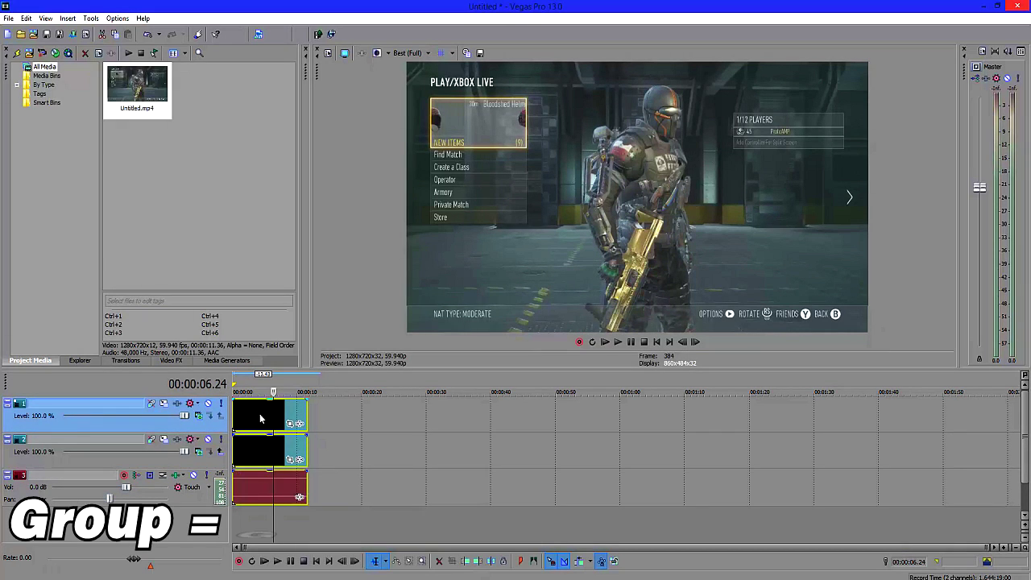
# Play the clip from the start and stop at 00:00:07.43 on the player list frame
pyautogui.click(381, 409)
pyautogui.moveTo(258, 423)
pyautogui.mouseDown()
pyautogui.moveTo(356, 422)
pyautogui.moveTo(255, 420)
pyautogui.mouseUp()
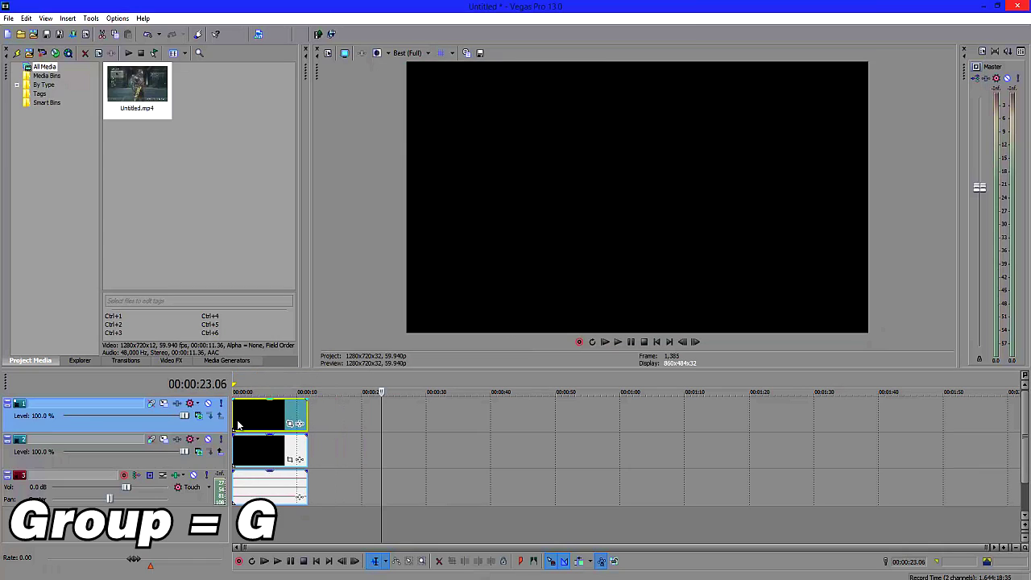
pyautogui.click(254, 419)
pyautogui.press('space')
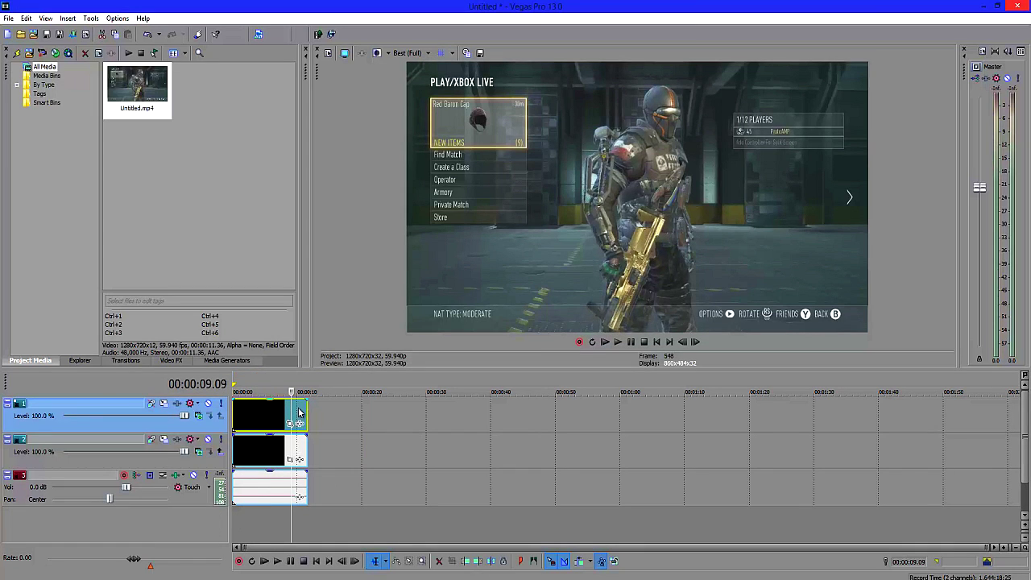
pyautogui.click(282, 418)
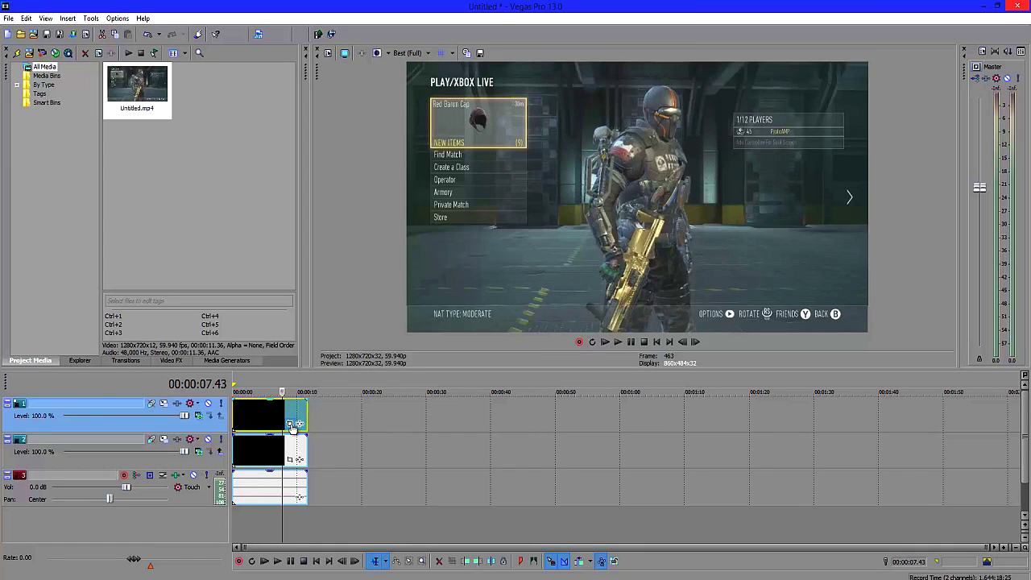
# Open the top clip's Event Pan/Crop and restore the default 1280×720 framing centred at 640, 360
pyautogui.click(290, 424)
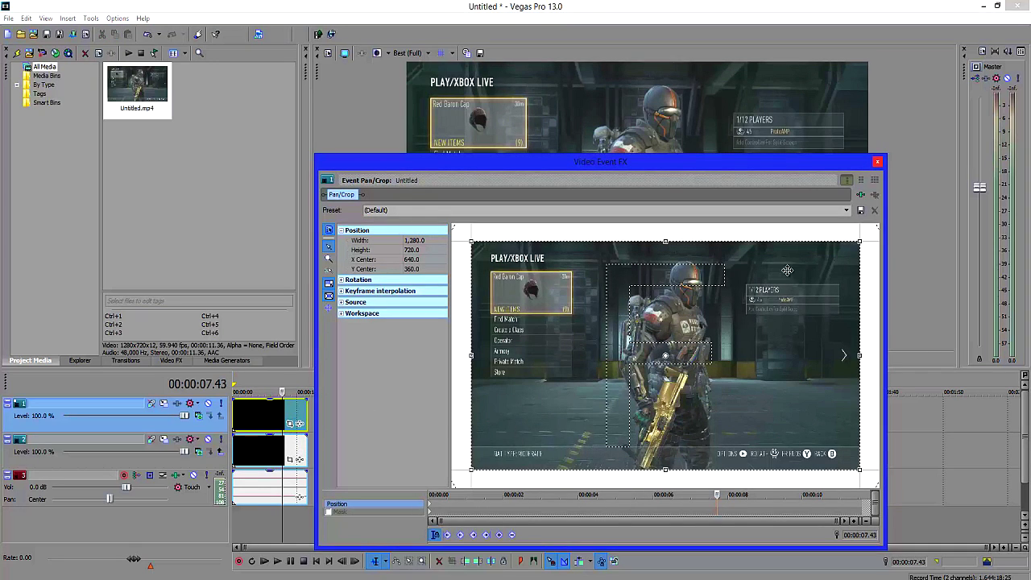
pyautogui.moveTo(785, 312); pyautogui.dragTo(785, 314)
pyautogui.scroll(-1, 753, 320)
pyautogui.rightClick(659, 359)
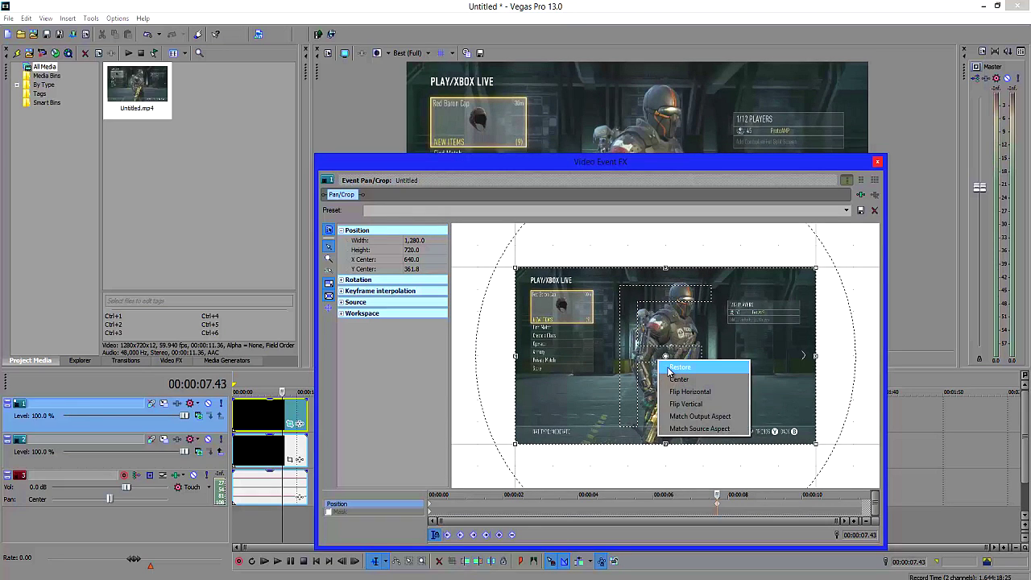
pyautogui.click(677, 368)
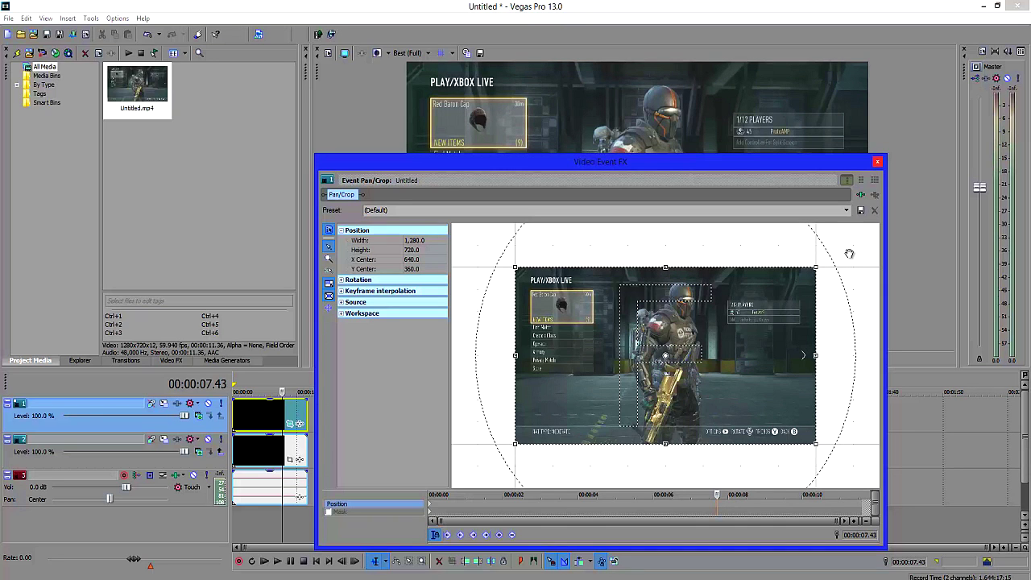
pyautogui.scroll(3, 840, 276)
pyautogui.scroll(4, 701, 389)
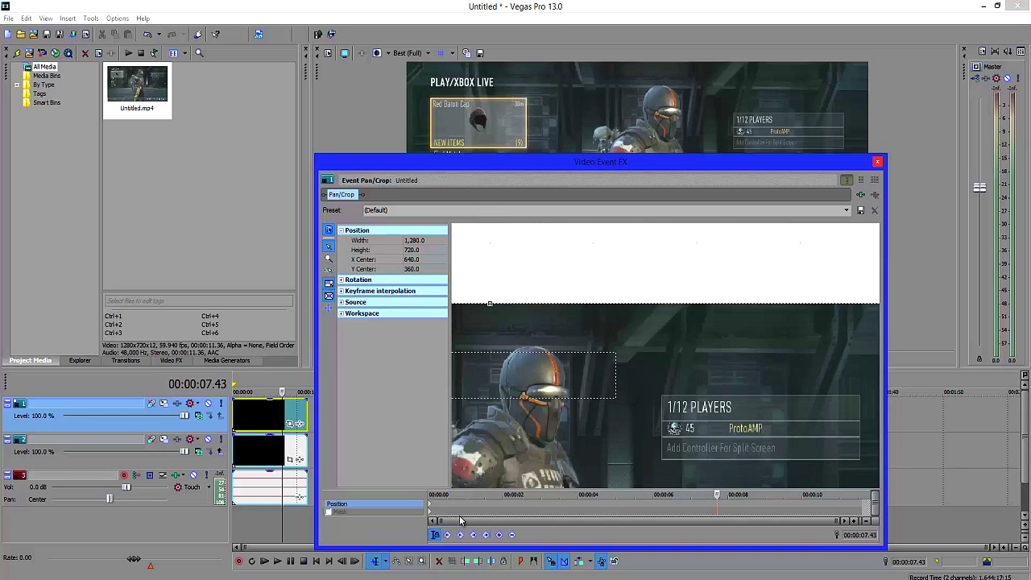
# Enable Mask and draw a rectangle around the 1/12 PLAYERS box, creating a mask keyframe
pyautogui.click(359, 512)
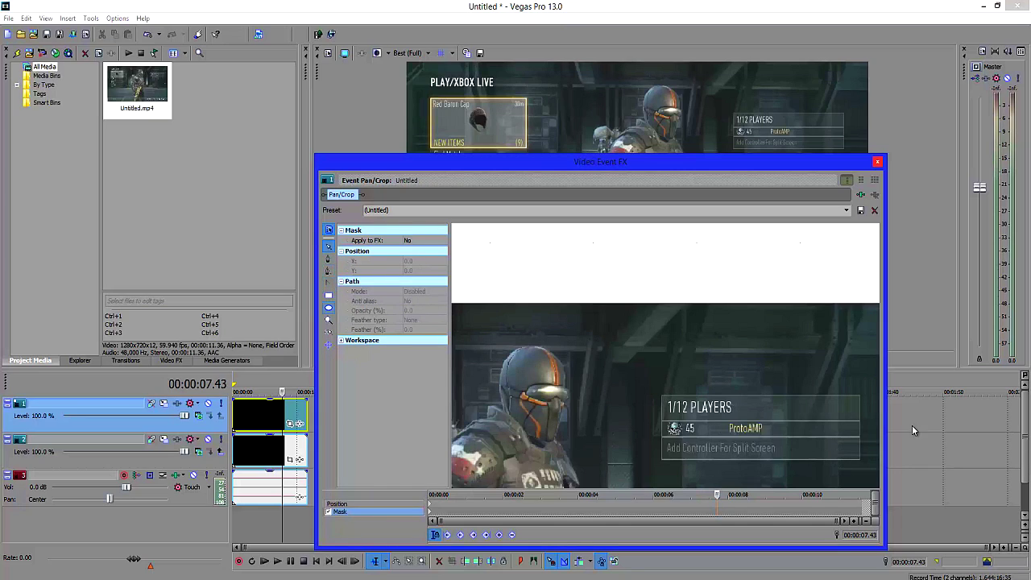
pyautogui.click(328, 297)
pyautogui.moveTo(661, 395); pyautogui.dragTo(860, 459)
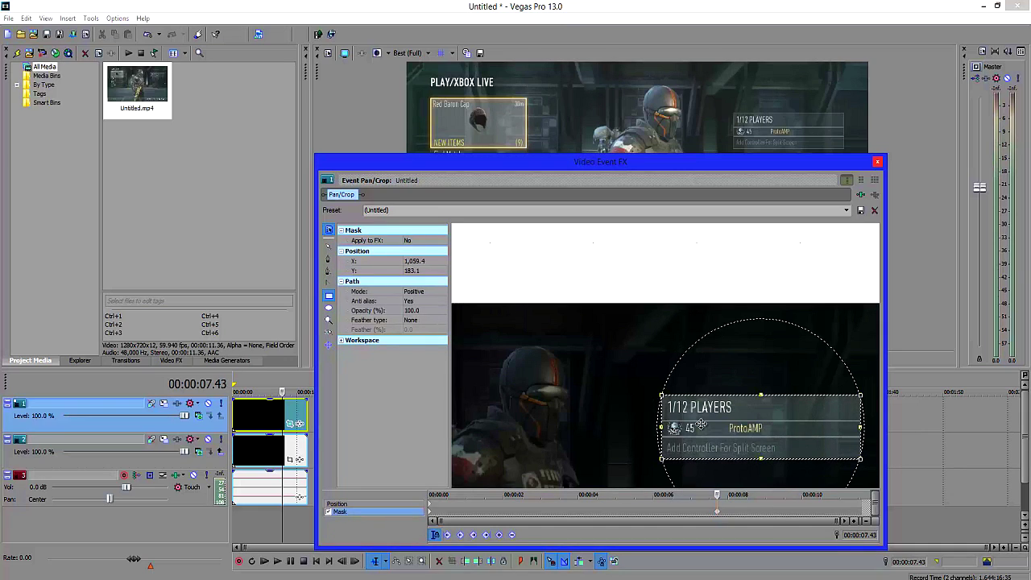
pyautogui.click(742, 505)
pyautogui.click(743, 508)
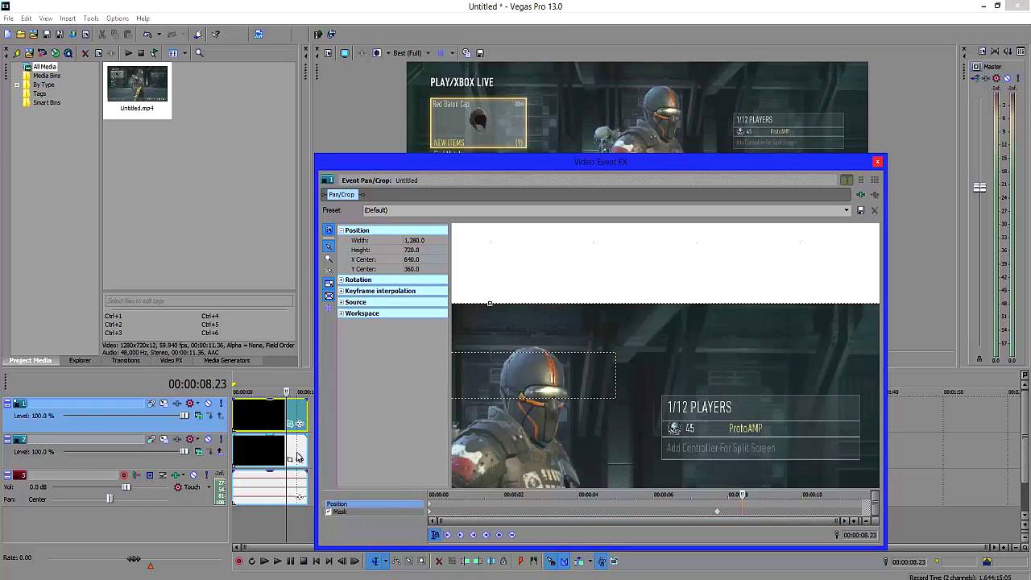
# Check the mask keyframe at 00:00:07.43, then close the Pan/Crop window
pyautogui.click(718, 512)
pyautogui.click(718, 513)
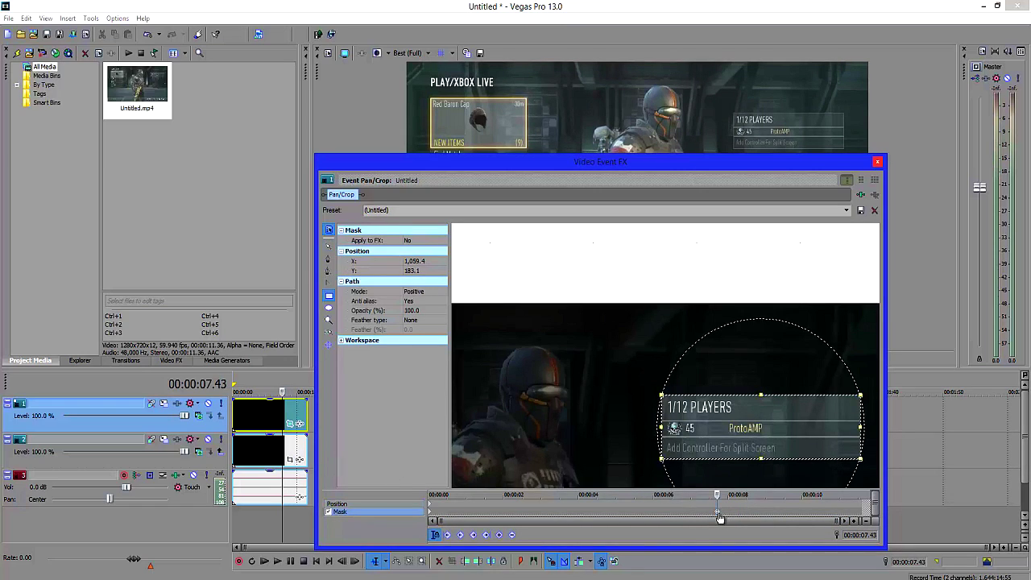
pyautogui.click(433, 514)
pyautogui.click(730, 518)
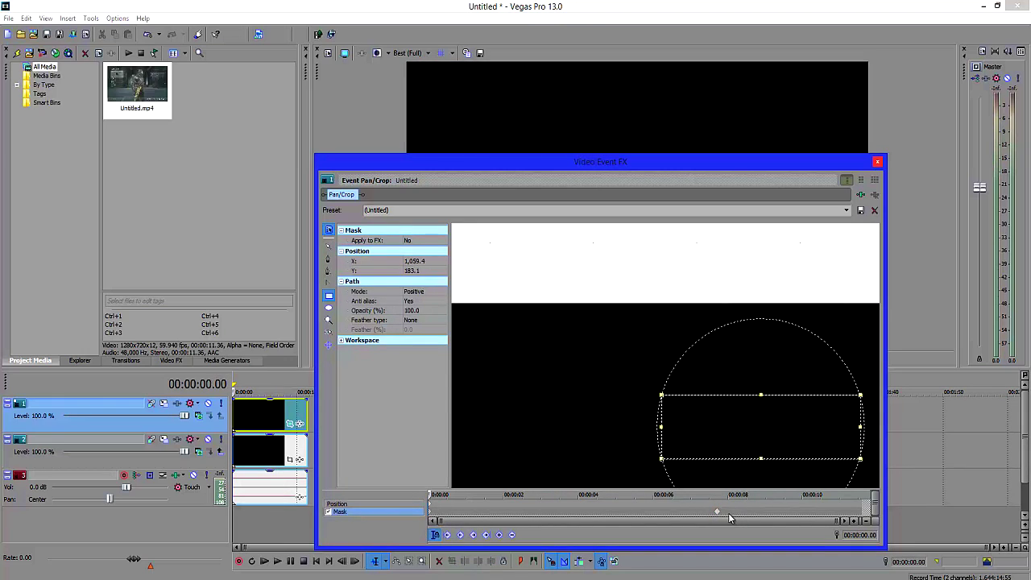
pyautogui.click(718, 515)
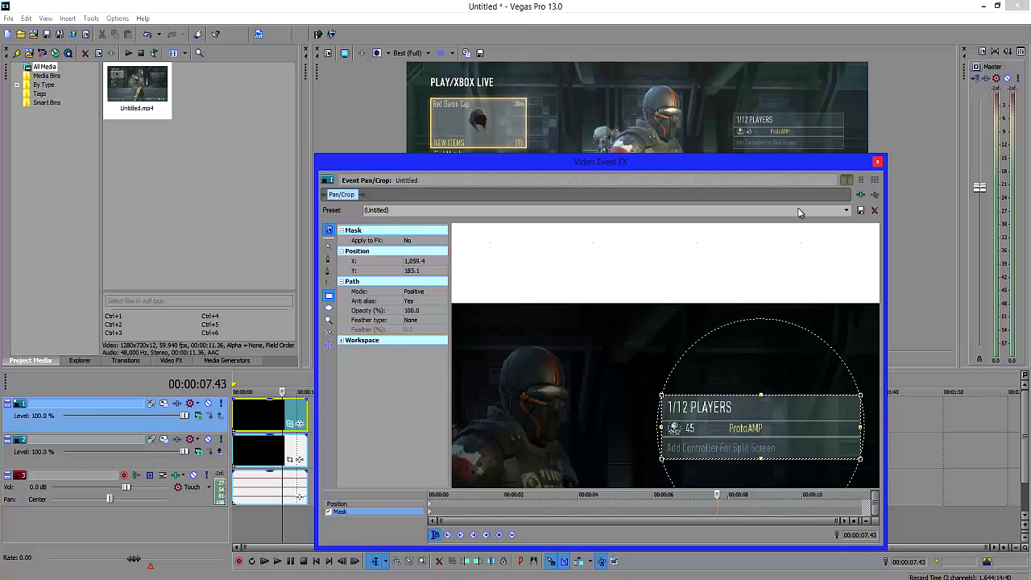
pyautogui.click(878, 161)
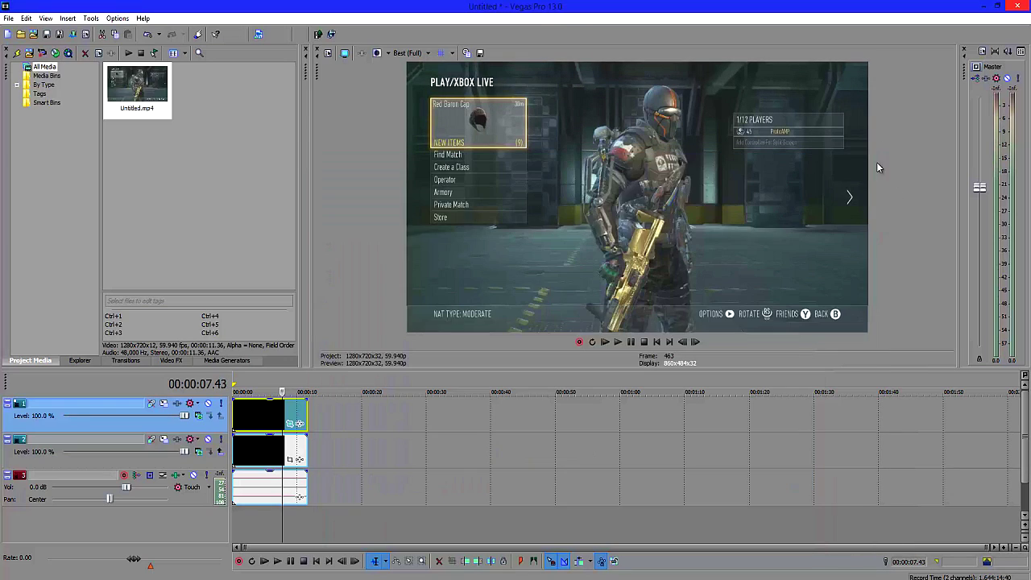
# Add Sony Pixelate to the top clip's effect chain after Pan/Crop
pyautogui.click(301, 425)
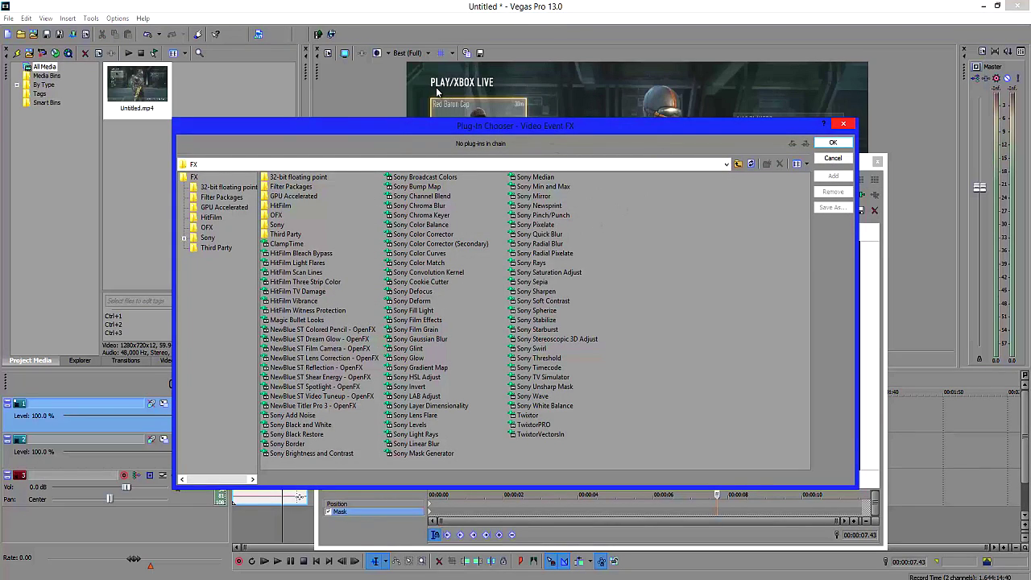
pyautogui.click(541, 224)
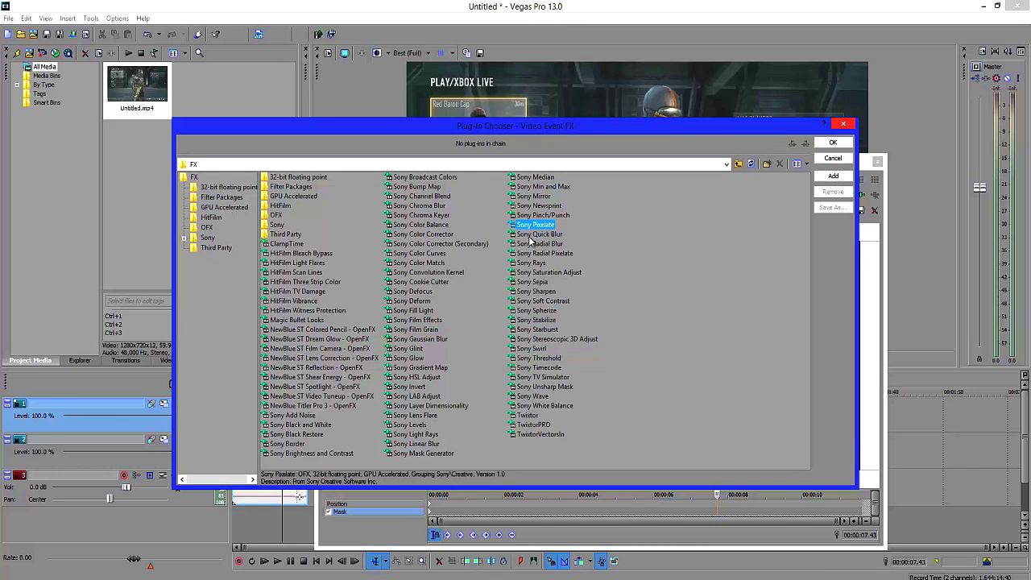
pyautogui.click(431, 339)
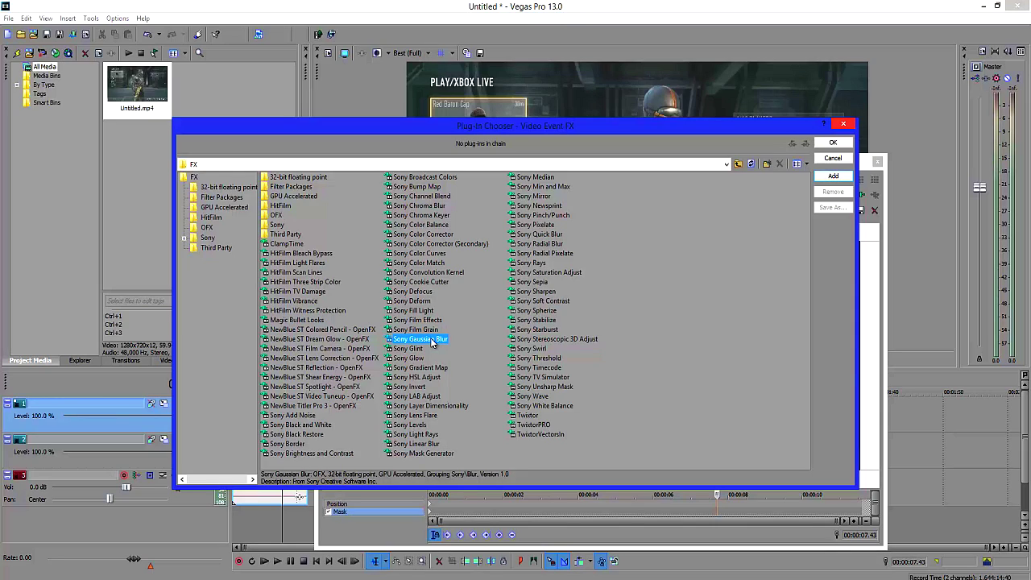
pyautogui.click(541, 226)
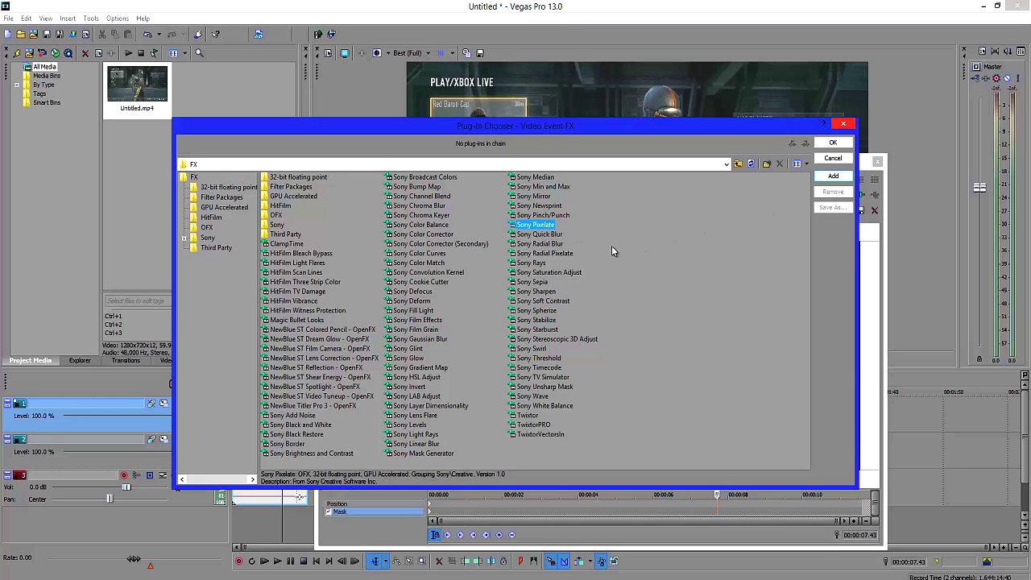
pyautogui.click(833, 176)
pyautogui.click(833, 143)
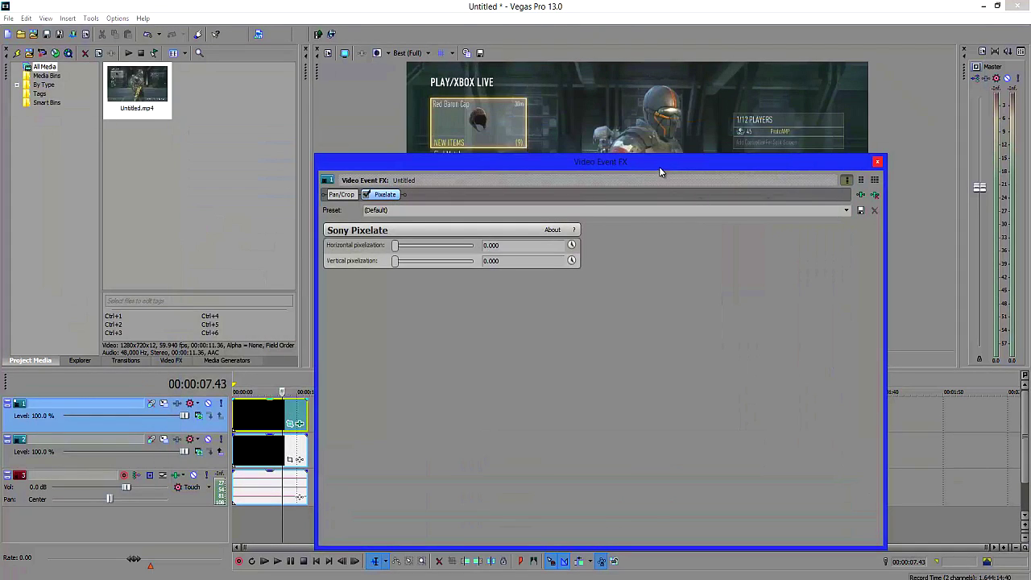
# Set Sony Pixelate to horizontal 0.735 and vertical 0.701, then close the effect window
pyautogui.moveTo(659, 172); pyautogui.dragTo(731, 274)
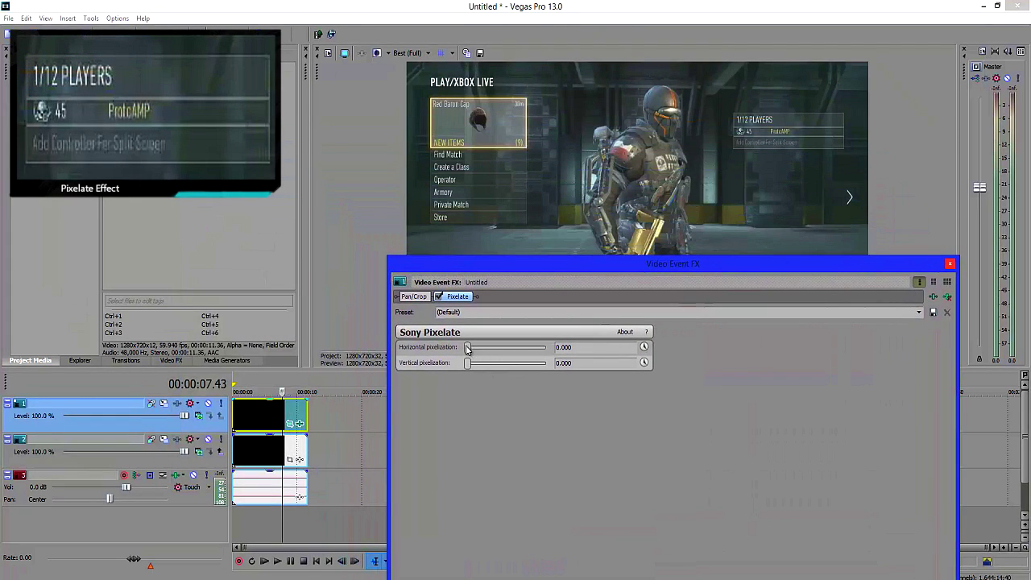
pyautogui.moveTo(468, 349); pyautogui.dragTo(525, 347)
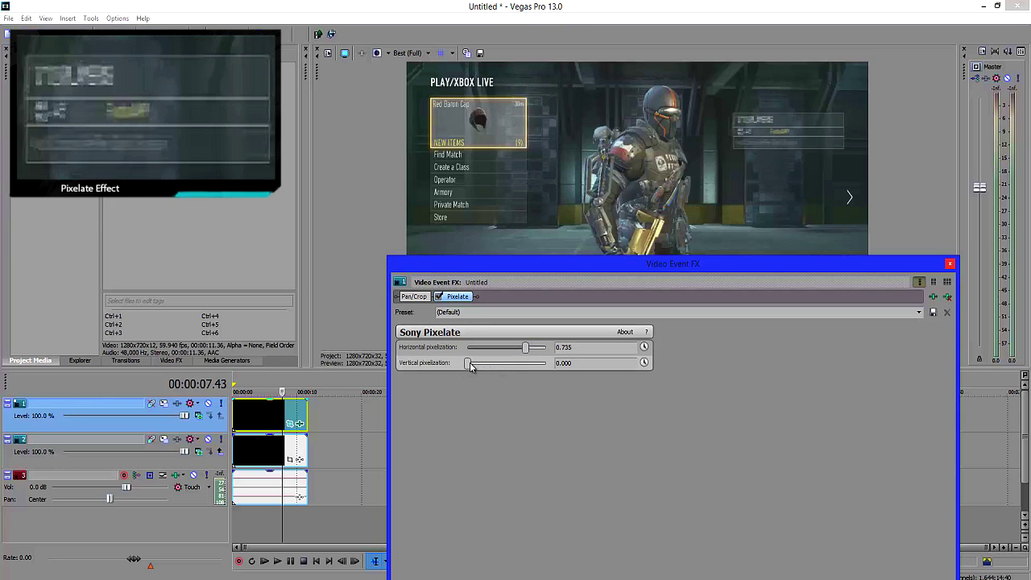
pyautogui.moveTo(472, 366); pyautogui.dragTo(526, 365)
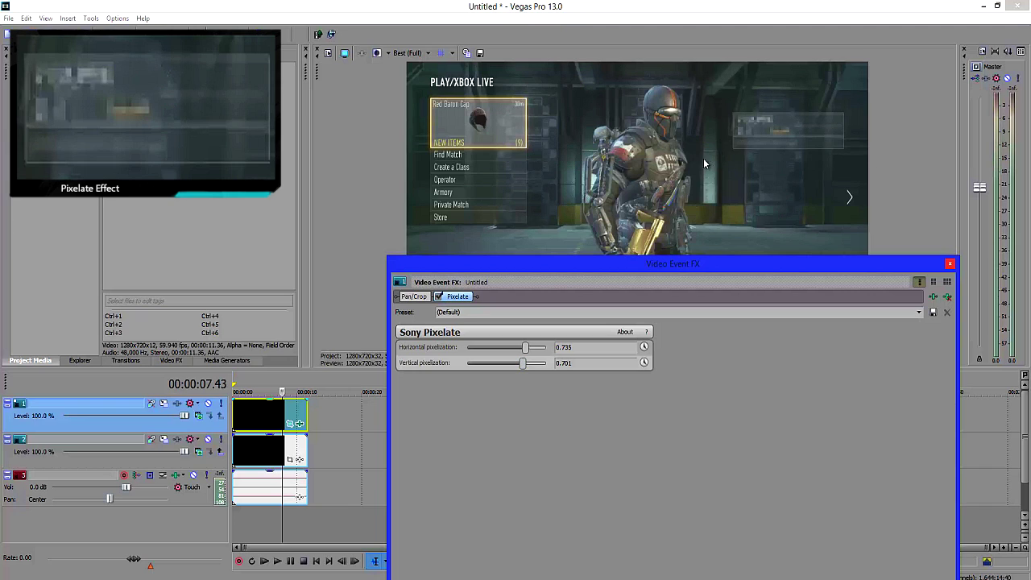
pyautogui.click(948, 264)
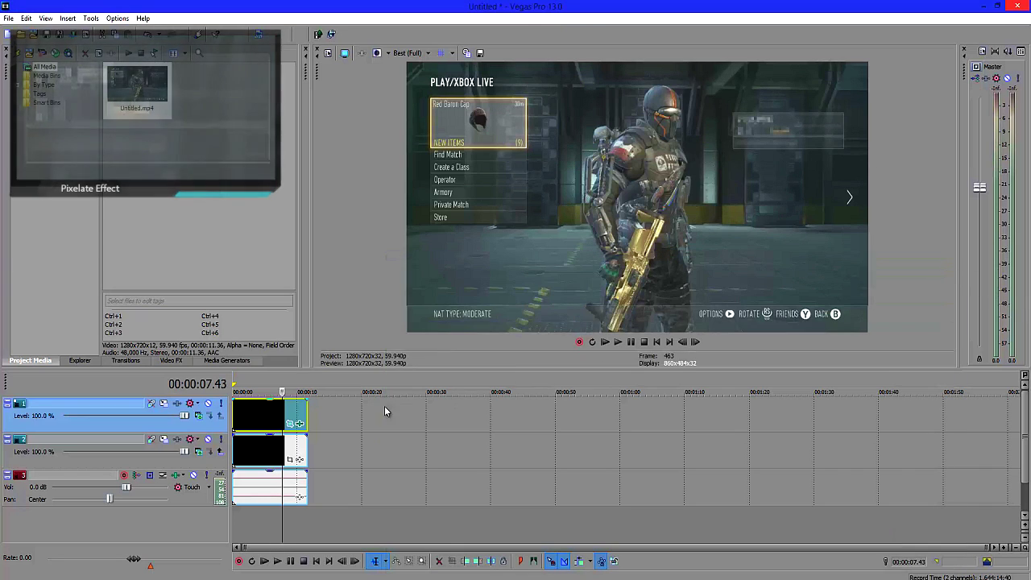
# Return to the project start and set preview quality to Good (Auto)
pyautogui.click(236, 415)
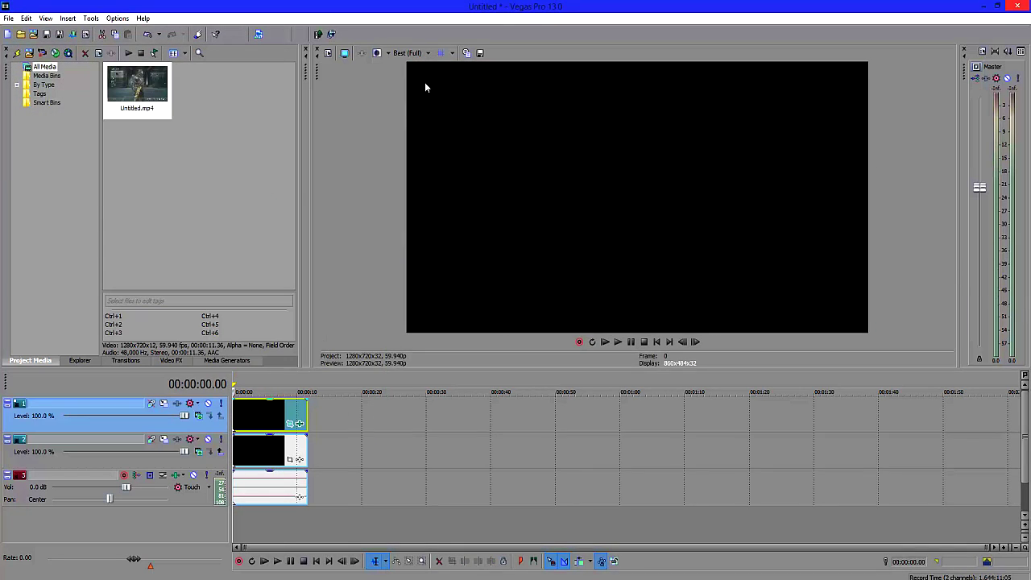
pyautogui.click(427, 53)
pyautogui.moveTo(422, 100)
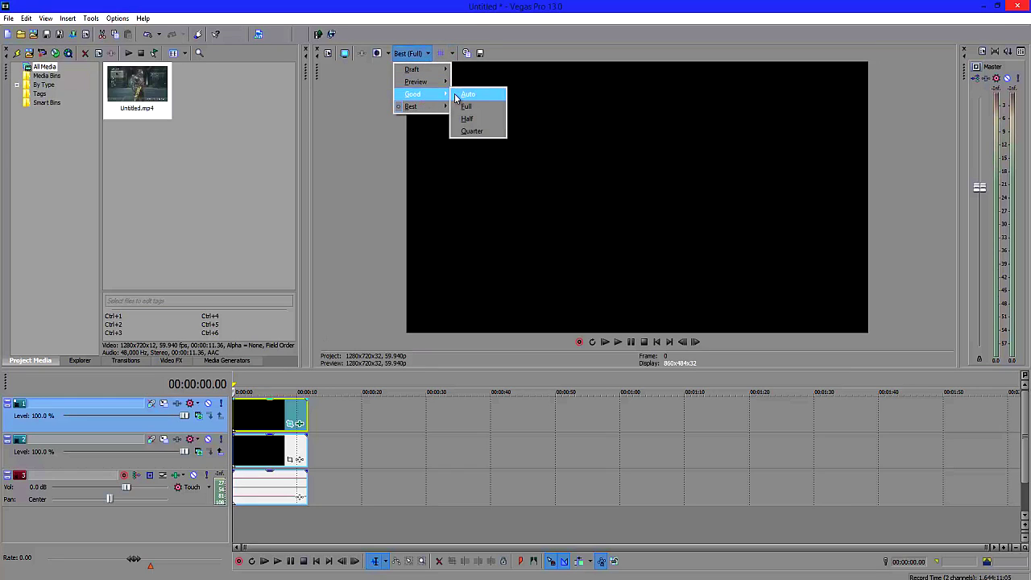
pyautogui.click(464, 94)
# Play the project and enlarge the preview to watch the pixelated player box
pyautogui.press('space')
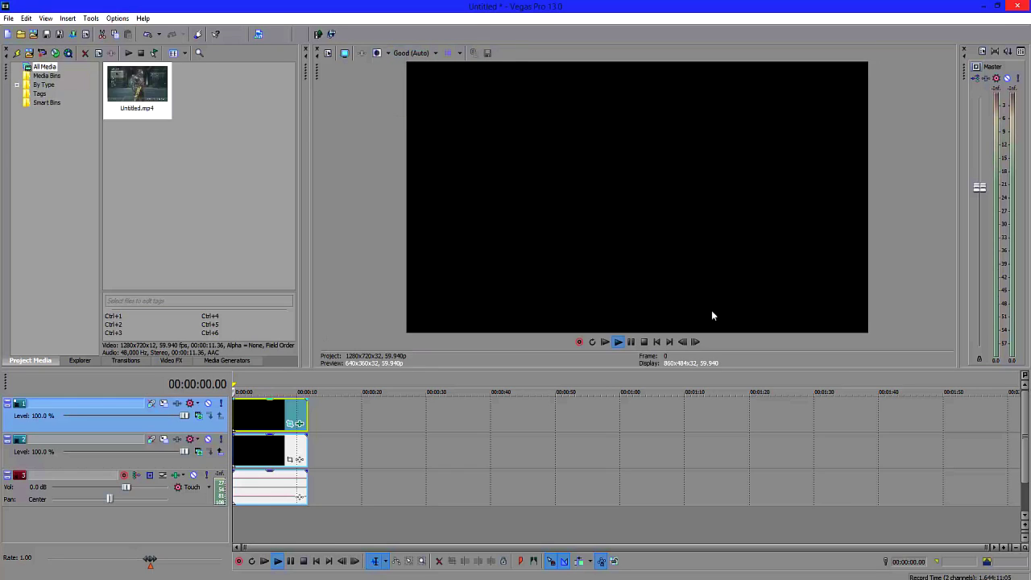
pyautogui.press('Return')
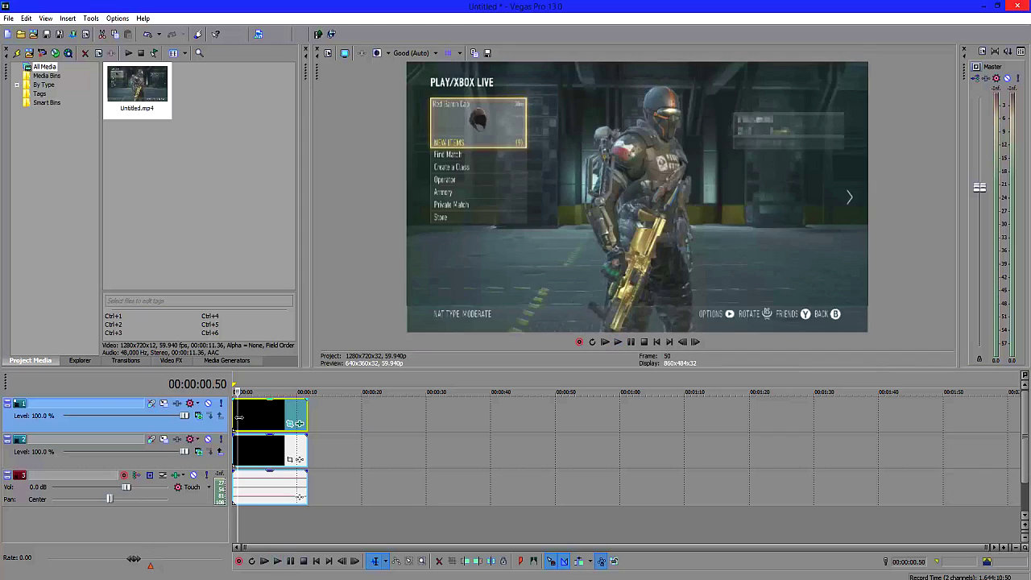
pyautogui.press('space')
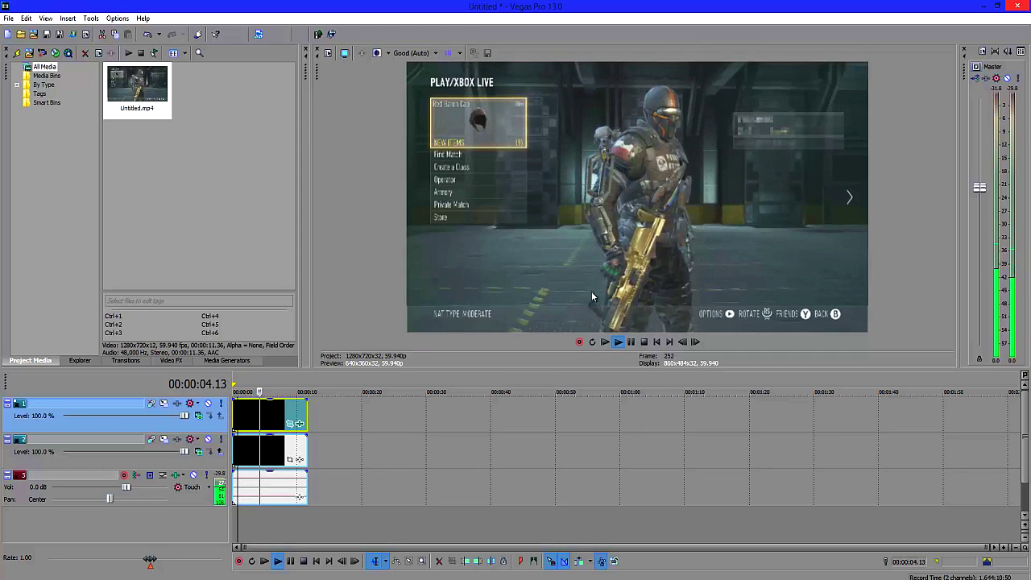
pyautogui.moveTo(579, 373); pyautogui.dragTo(632, 482)
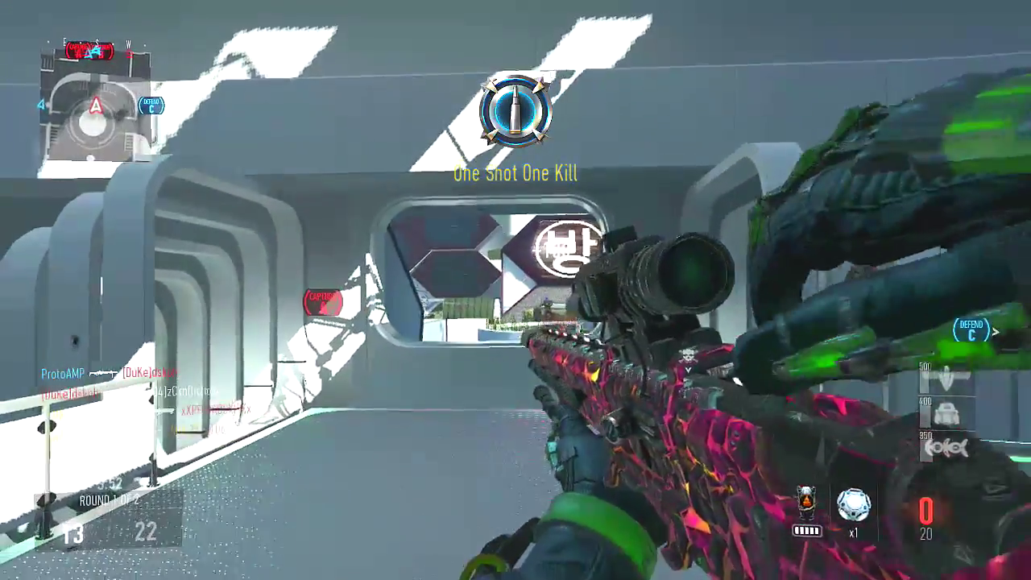